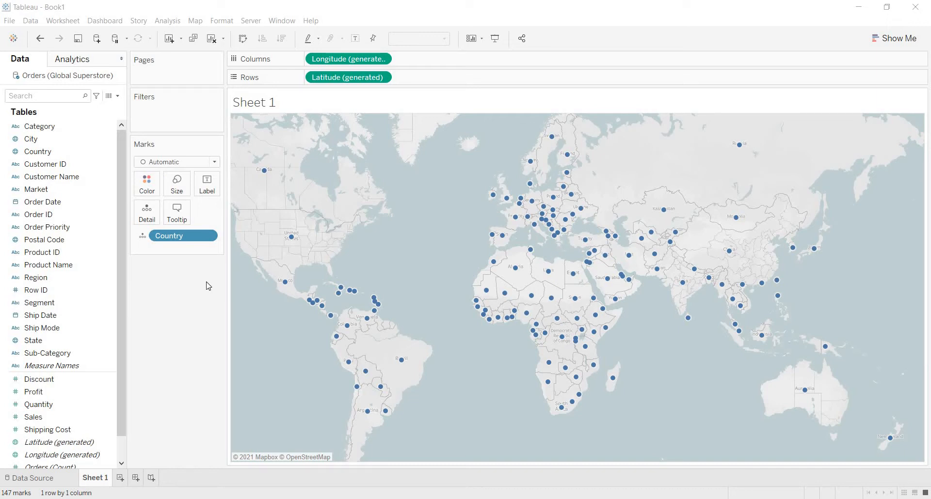
# Start adding a WMS background map to the country map on Sheet 1
pyautogui.click(200, 23)
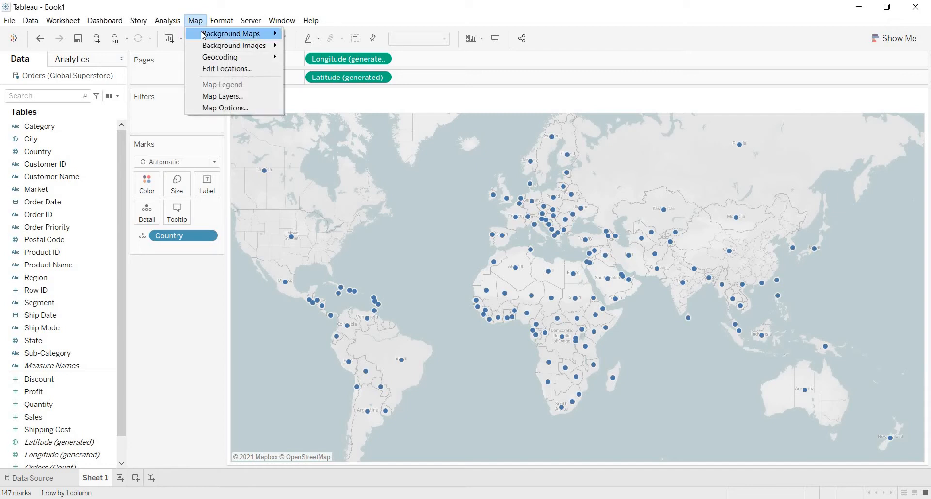
pyautogui.moveTo(232, 33)
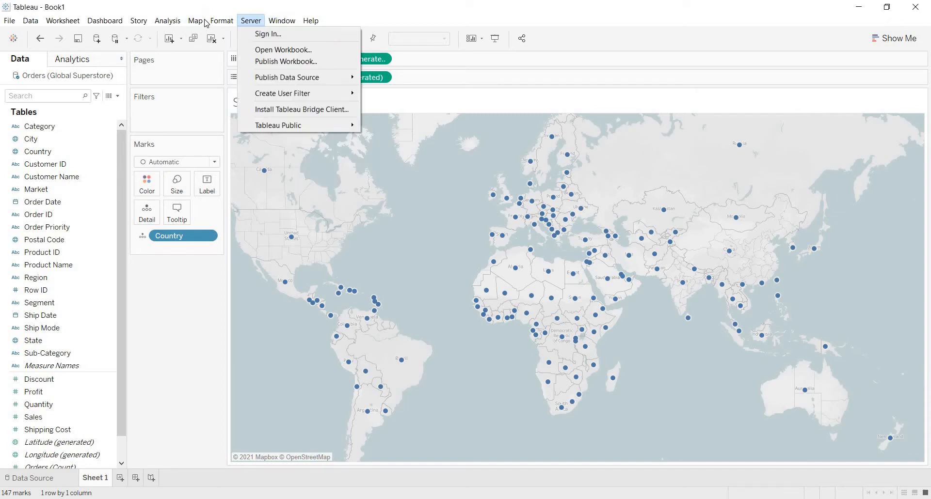
pyautogui.moveTo(261, 34)
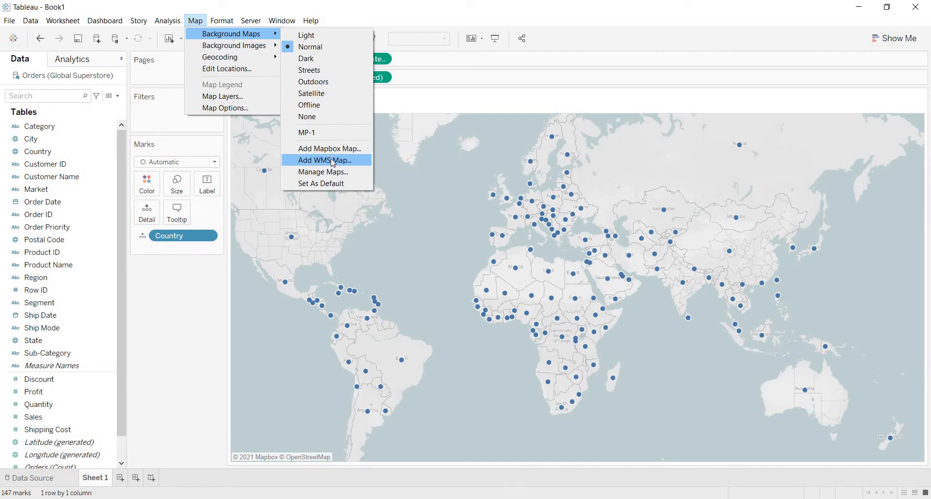
pyautogui.click(333, 161)
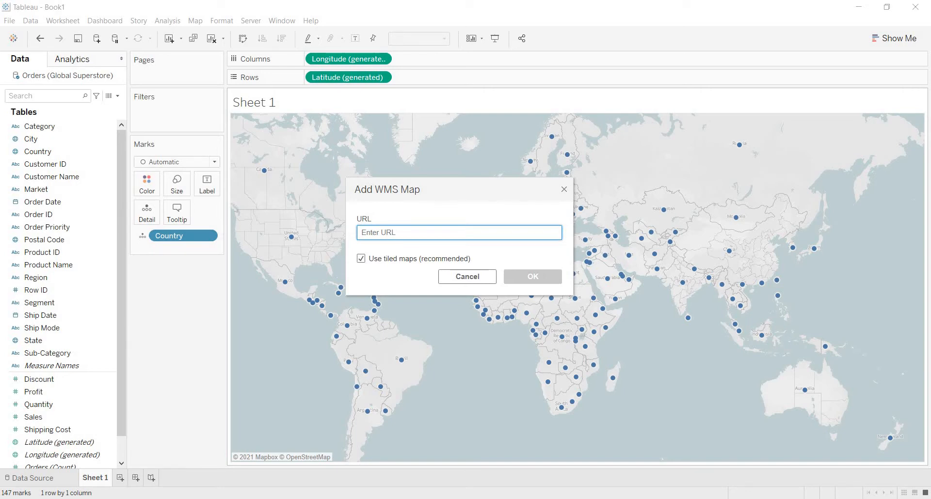
# Switch to the browser, open the NASA Earth Observations (NEO) WMS search result in a new tab and look through its page
pyautogui.hotkey('alt', 'Tab')
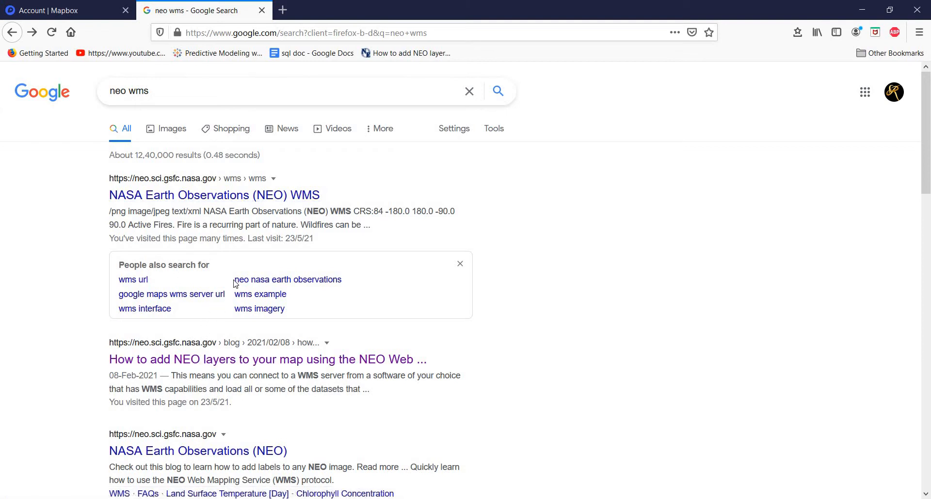
pyautogui.rightClick(227, 195)
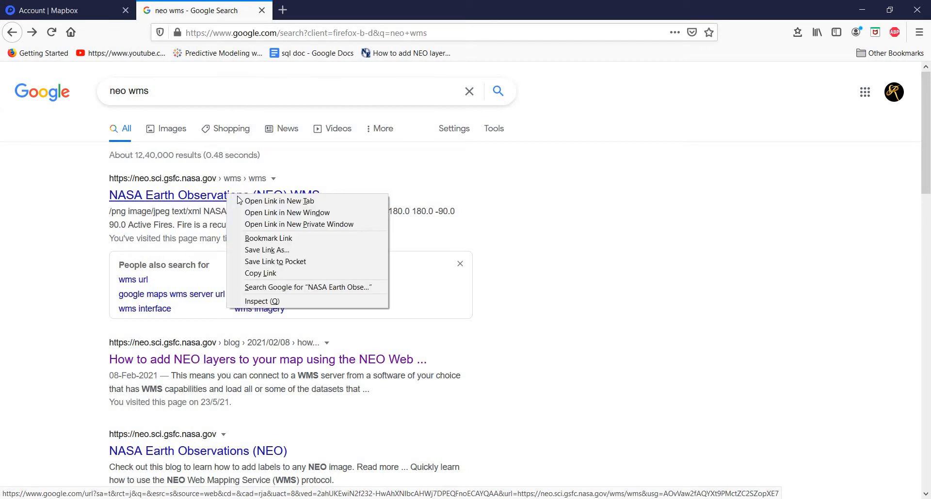
pyautogui.click(242, 201)
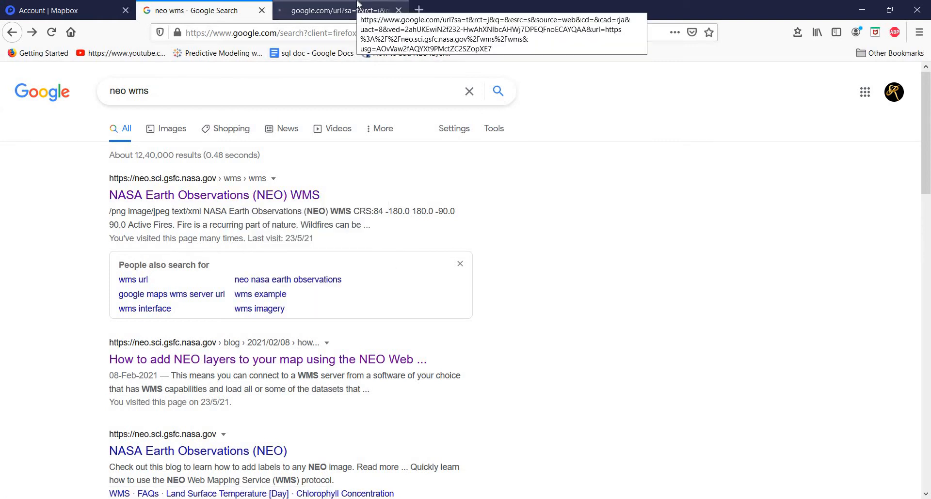
pyautogui.click(357, 6)
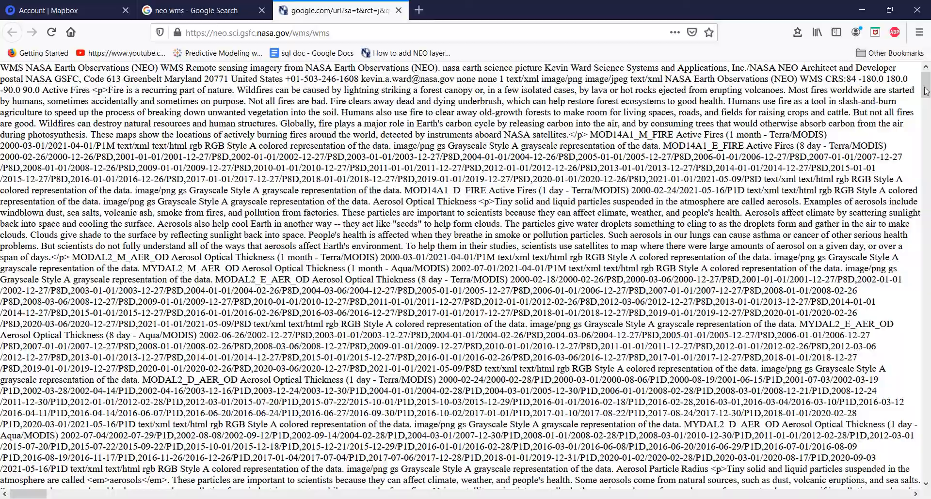
pyautogui.scroll(-10, 927, 113)
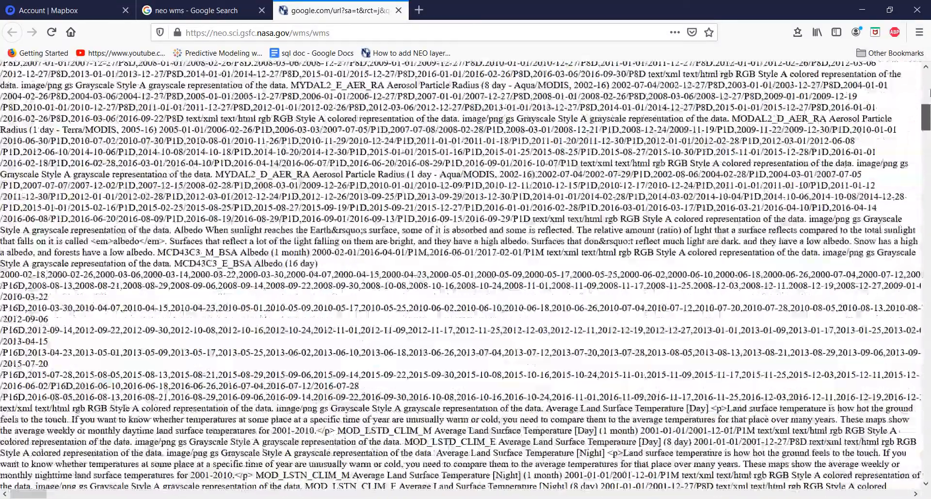
pyautogui.moveTo(930, 91); pyautogui.dragTo(929, 80)
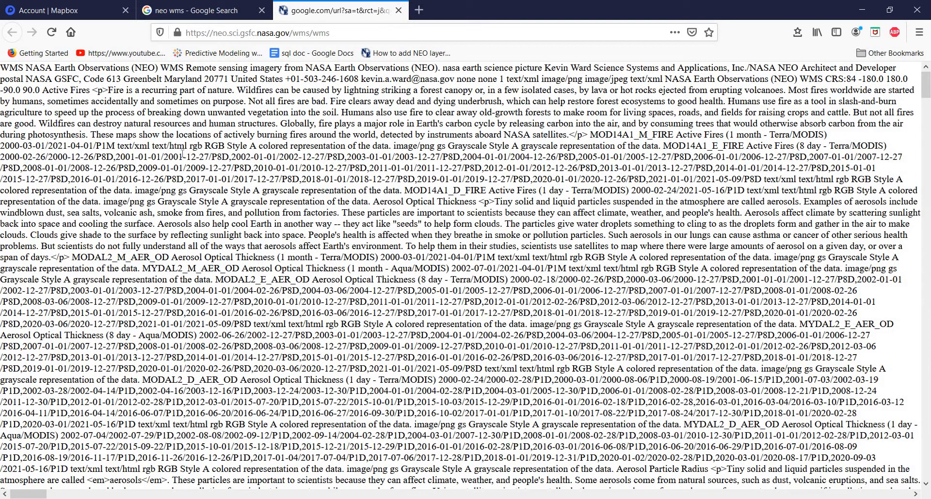
pyautogui.click(346, 35)
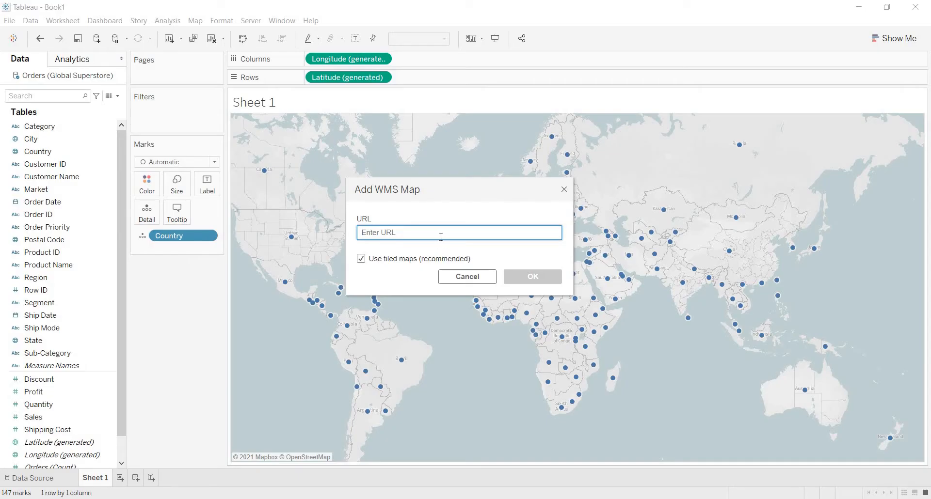
pyautogui.write('https://neo.sci.gsfc.nasa.gov/wms/wms')
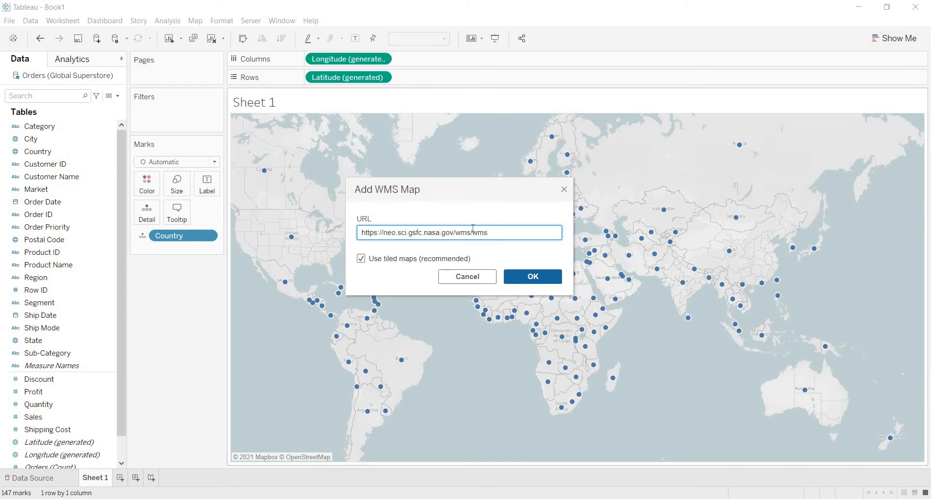
pyautogui.click(533, 281)
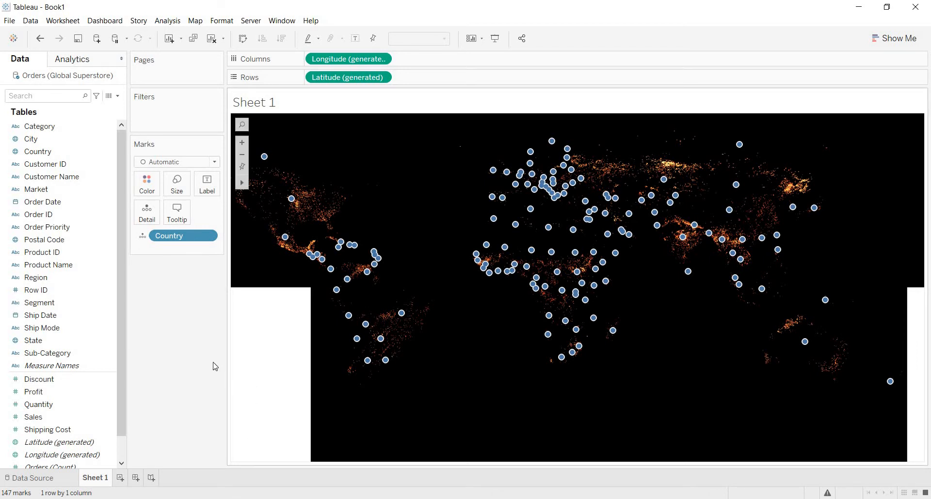
# Size the country marks by Sales and slightly enlarge the overall mark size
pyautogui.click(43, 419)
pyautogui.moveTo(45, 423); pyautogui.dragTo(173, 191)
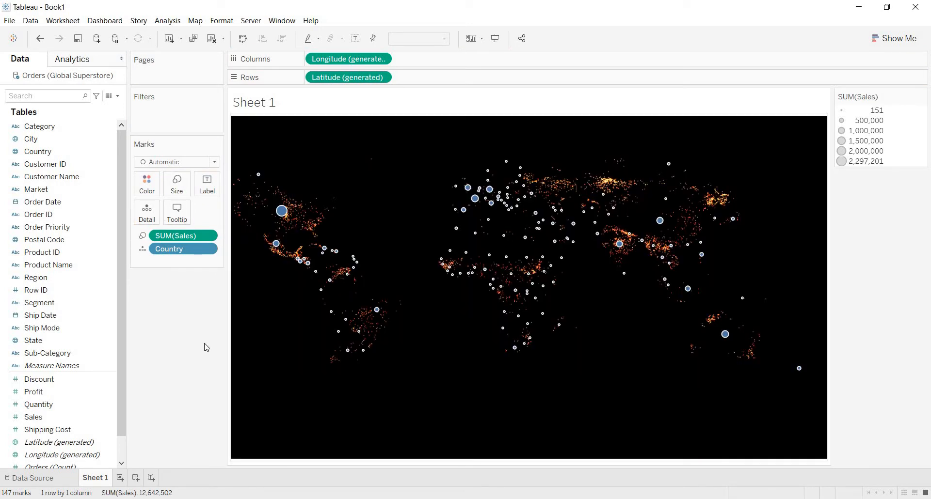
pyautogui.click(182, 188)
pyautogui.click(203, 212)
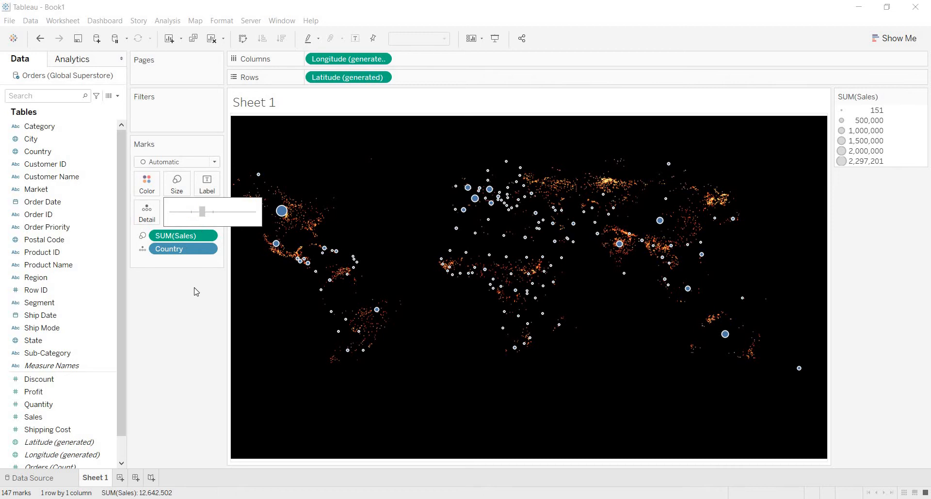
pyautogui.click(209, 332)
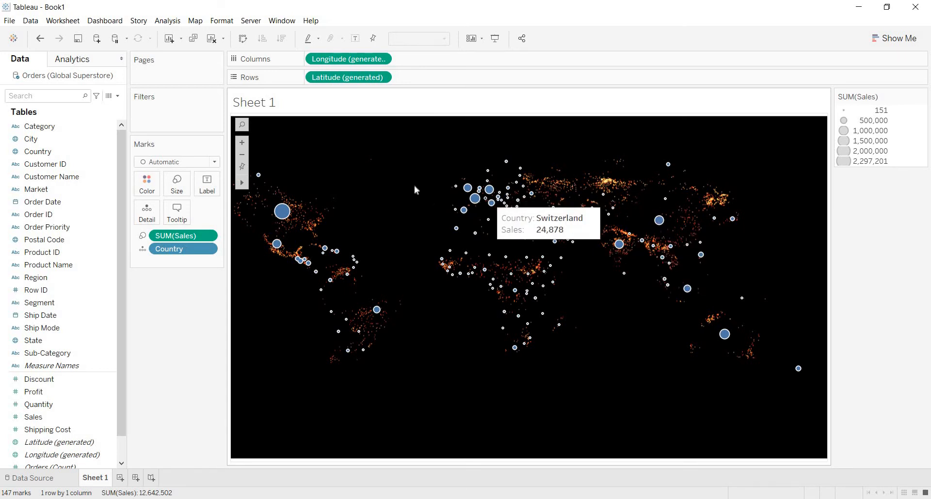
pyautogui.moveTo(282, 212)
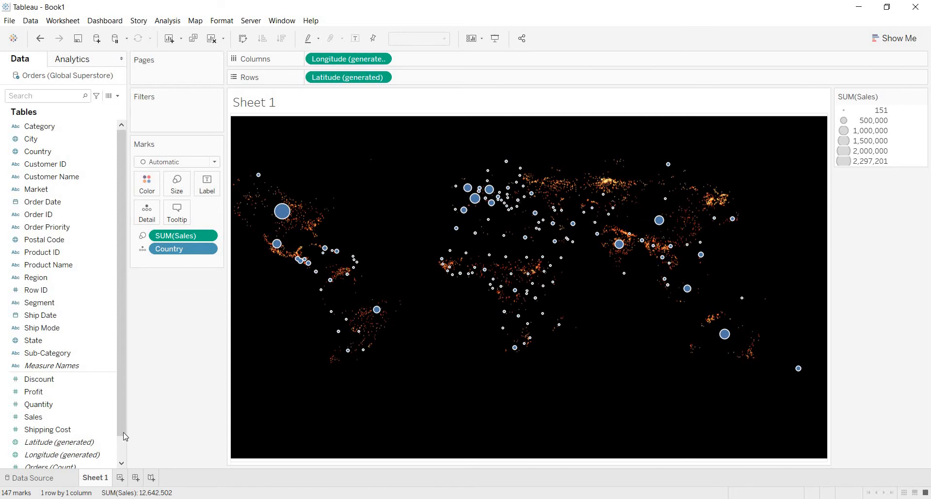
# Create a new worksheet and plot State on a map with Country added as detail
pyautogui.click(120, 478)
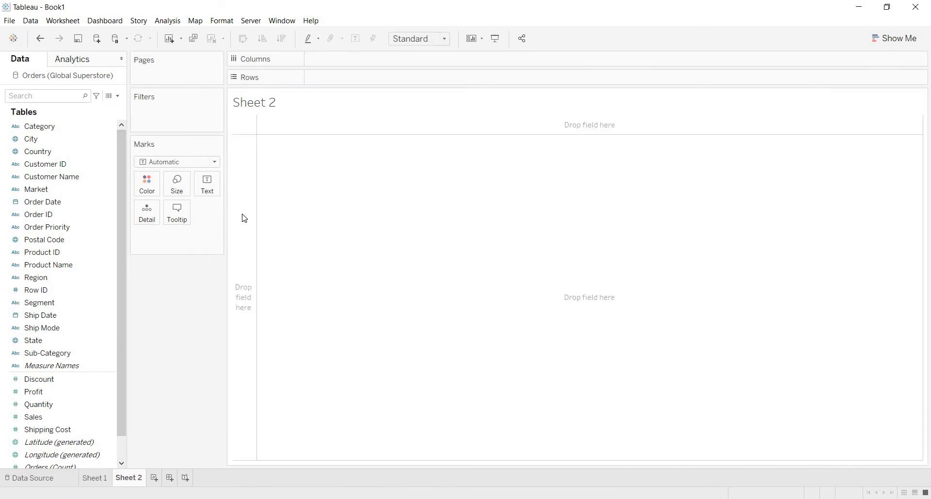
pyautogui.doubleClick(48, 338)
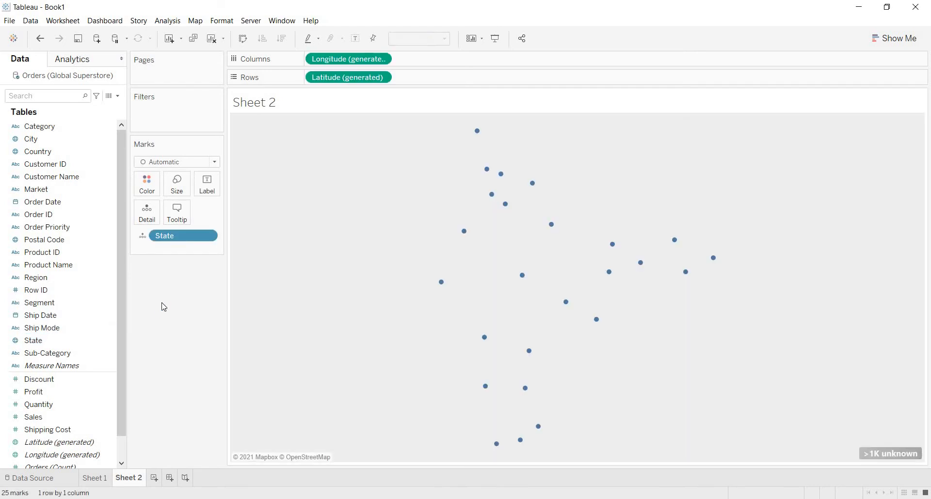
pyautogui.moveTo(60, 151); pyautogui.dragTo(148, 213)
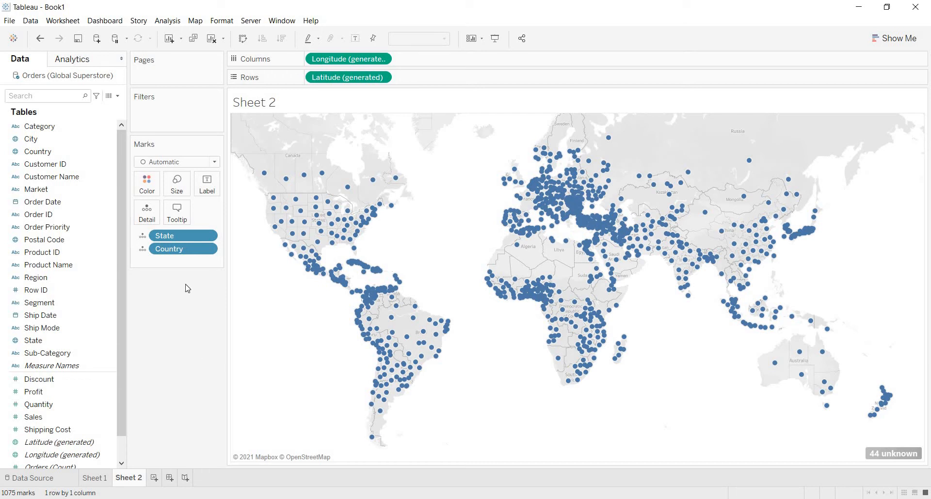
# Set the background map of Sheet 2 to NASA Earth Observations (NEO) WMS
pyautogui.click(193, 22)
pyautogui.moveTo(276, 34)
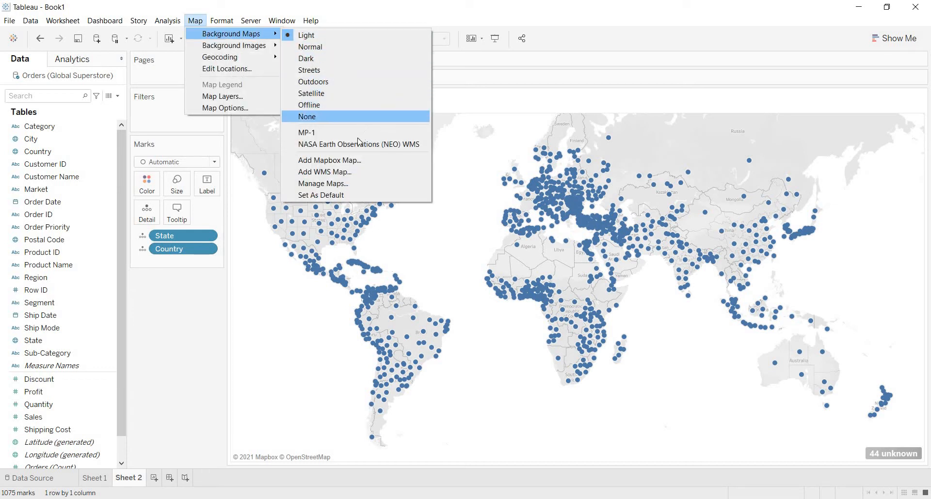
pyautogui.click(328, 147)
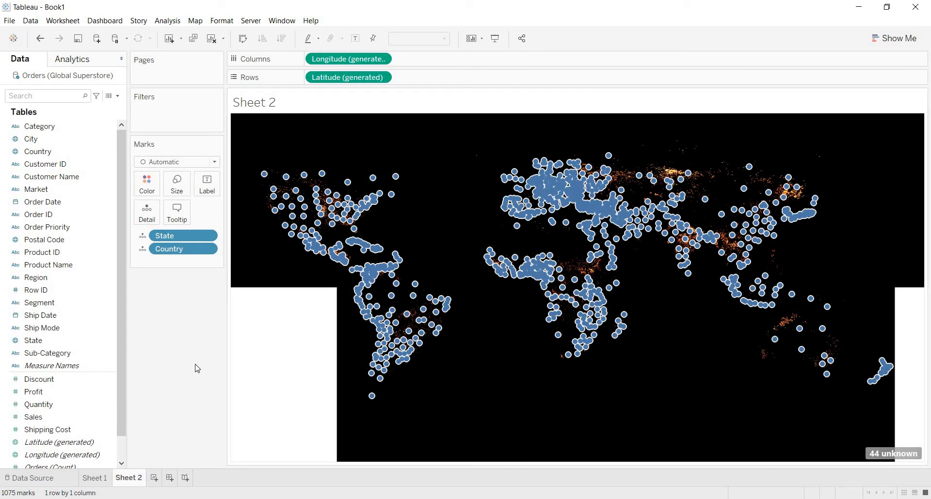
# Encode Sales on both the size and the color of the state marks
pyautogui.click(65, 381)
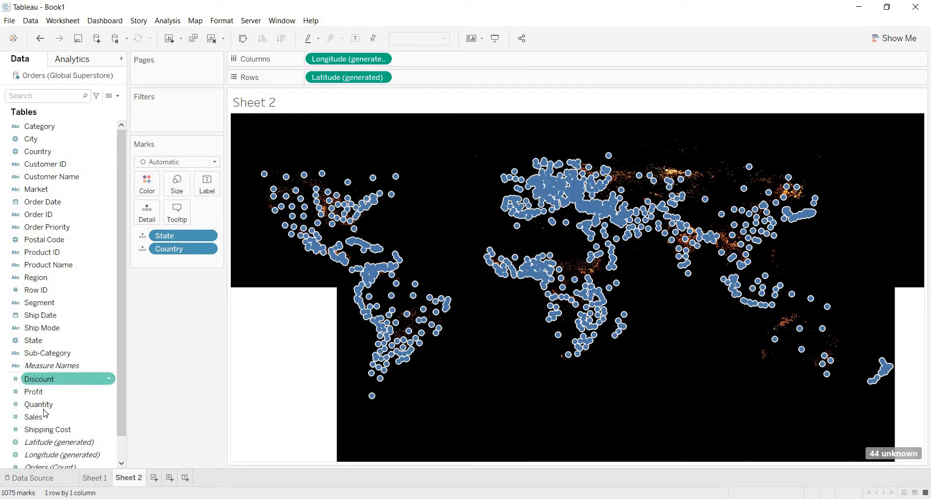
pyautogui.click(44, 410)
pyautogui.moveTo(44, 415); pyautogui.dragTo(172, 187)
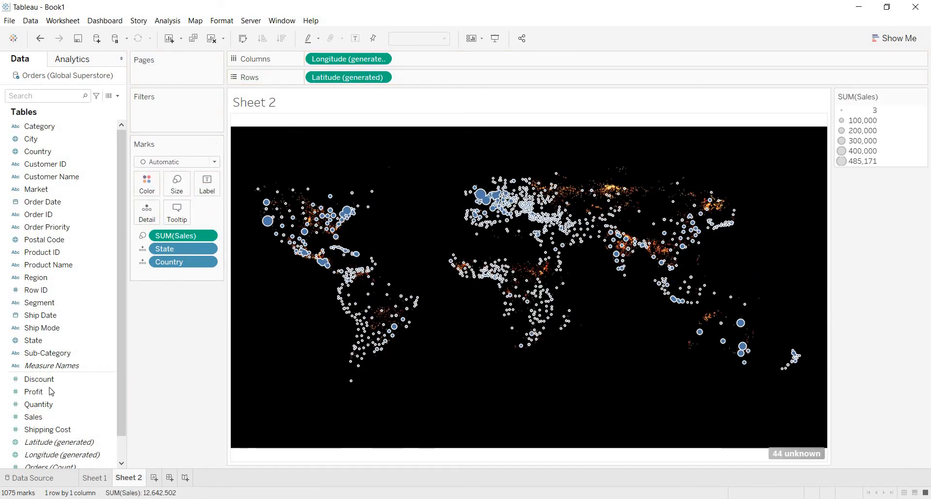
pyautogui.click(46, 394)
pyautogui.click(43, 426)
pyautogui.moveTo(43, 419); pyautogui.dragTo(143, 180)
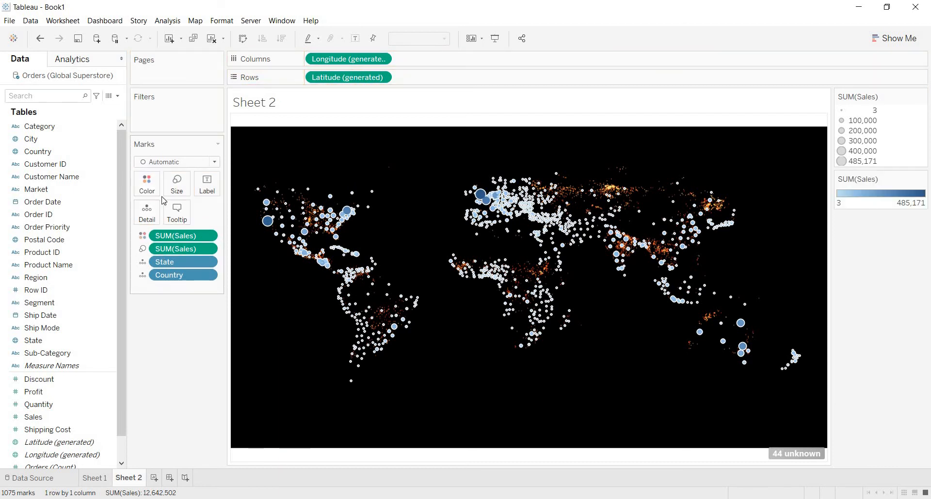
# Set the Sales color palette to Red-Green Diverging with stepped color in 2 steps and apply it
pyautogui.click(154, 186)
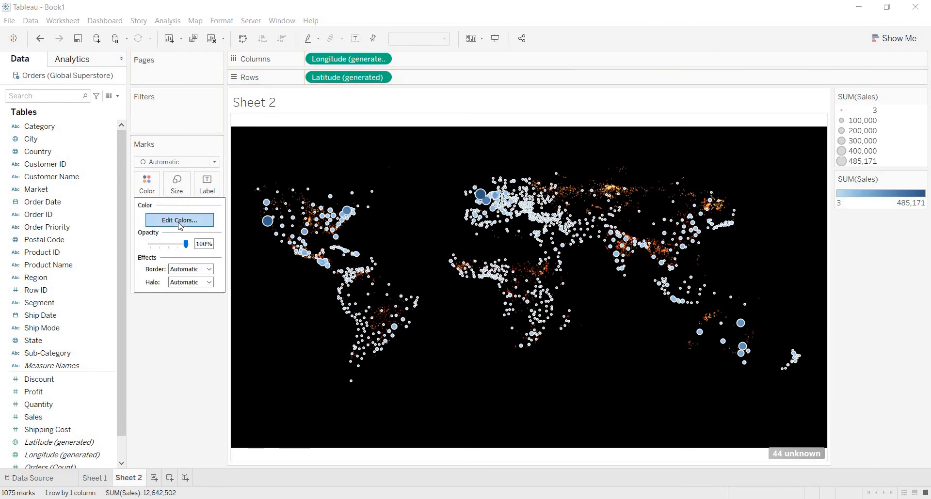
pyautogui.click(180, 220)
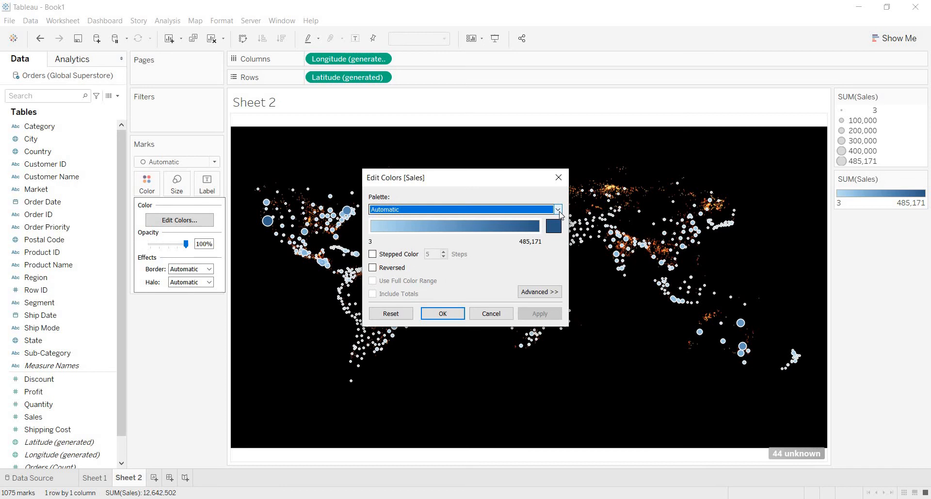
pyautogui.click(559, 212)
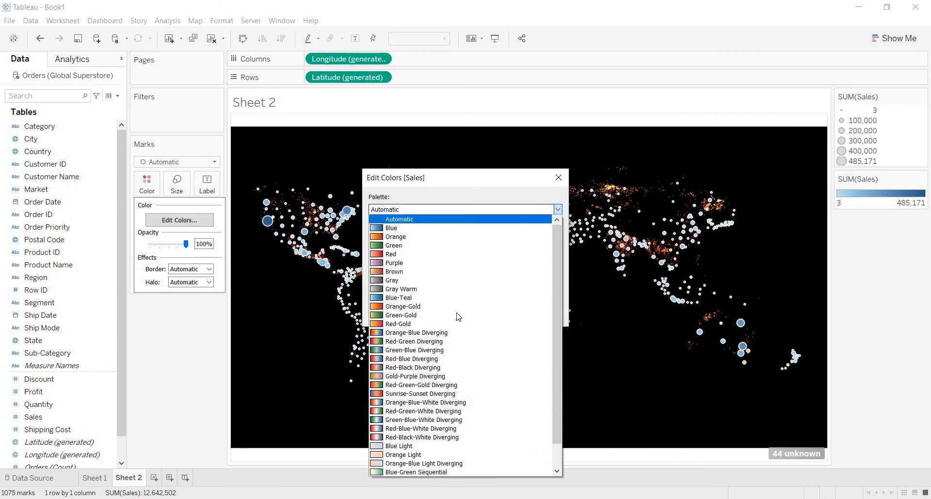
pyautogui.click(441, 346)
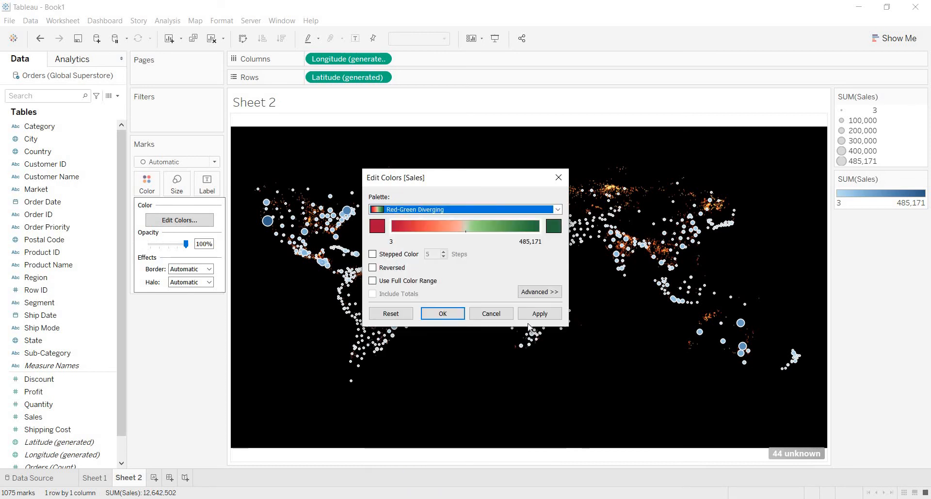
pyautogui.click(373, 254)
pyautogui.click(444, 257)
pyautogui.click(443, 257)
pyautogui.click(443, 257)
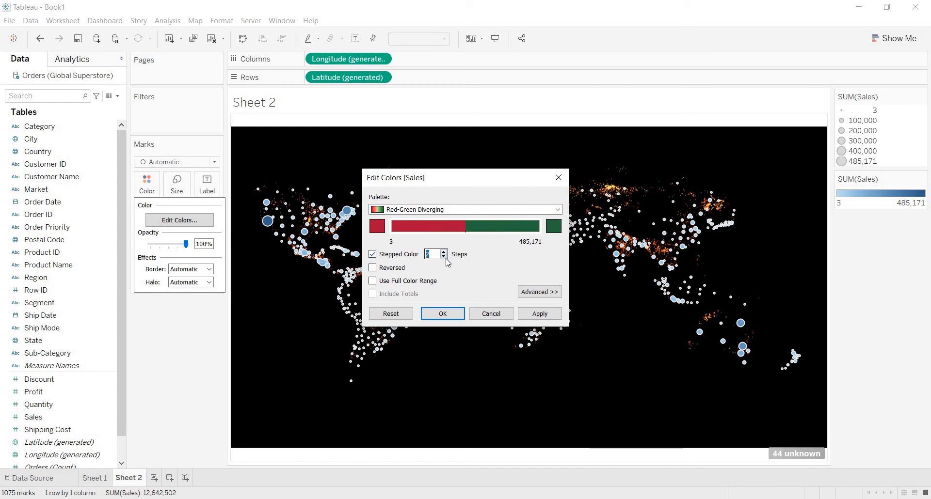
pyautogui.click(532, 315)
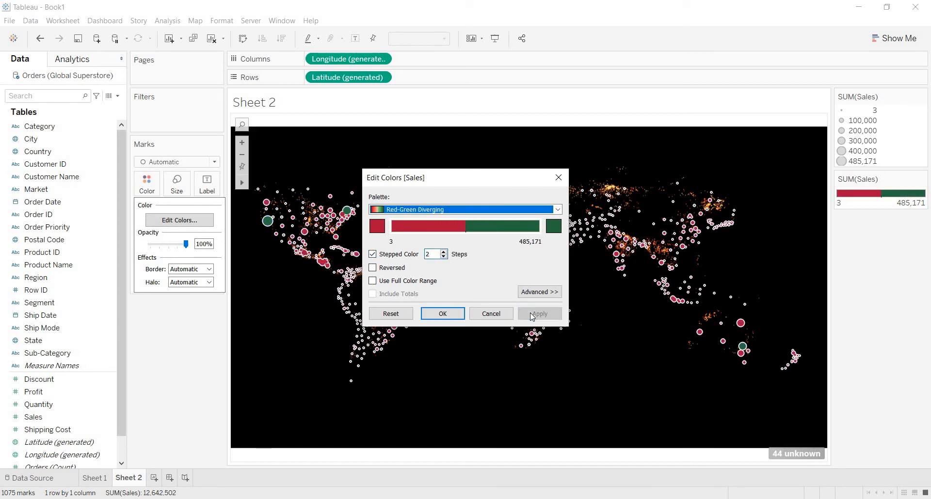
pyautogui.click(442, 314)
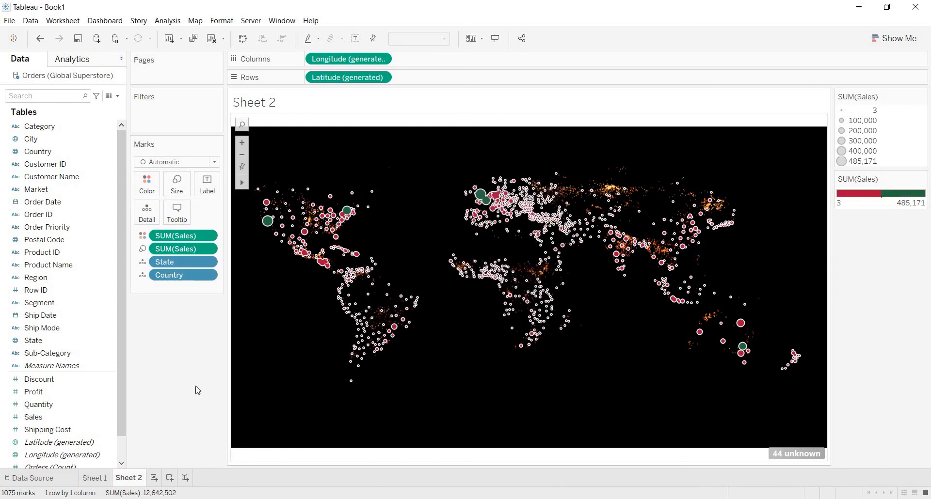